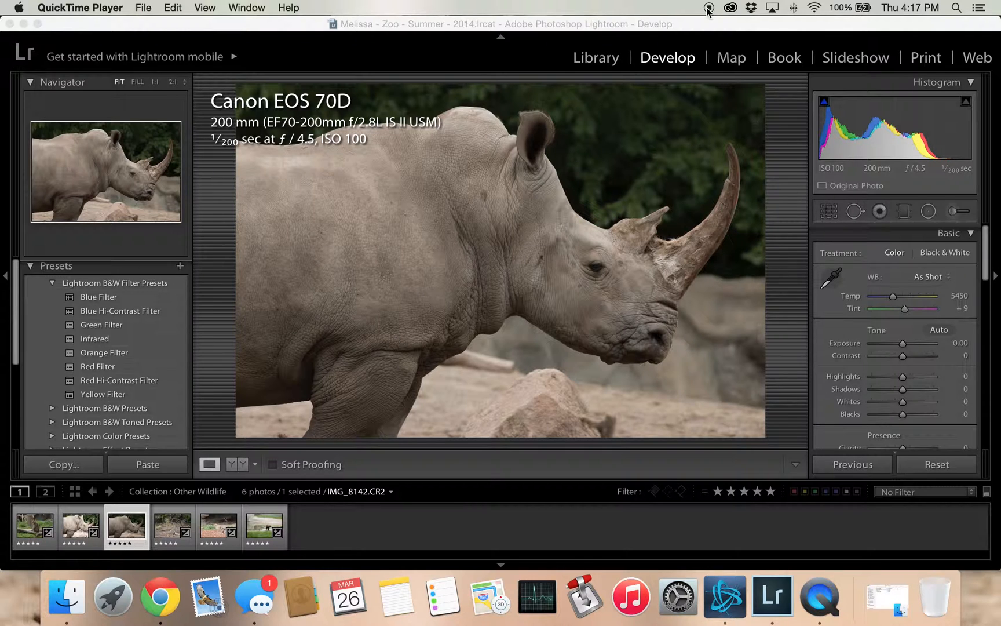
# Step: Examine the skin texture across the rhino's body at 1:1 magnification and return to the full photo
pyautogui.click(322, 326)
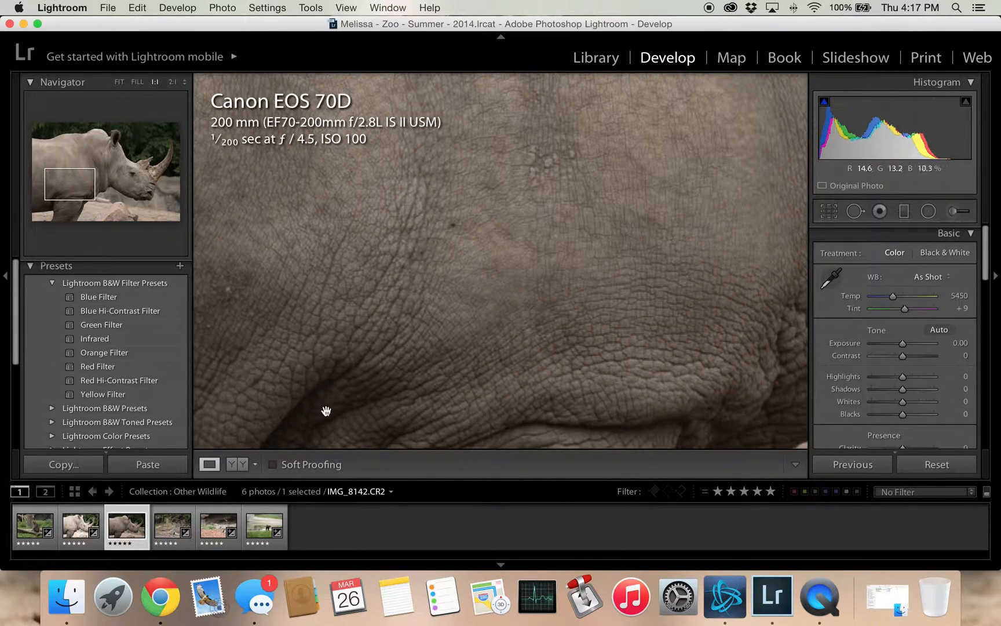
pyautogui.moveTo(546, 258); pyautogui.dragTo(536, 210)
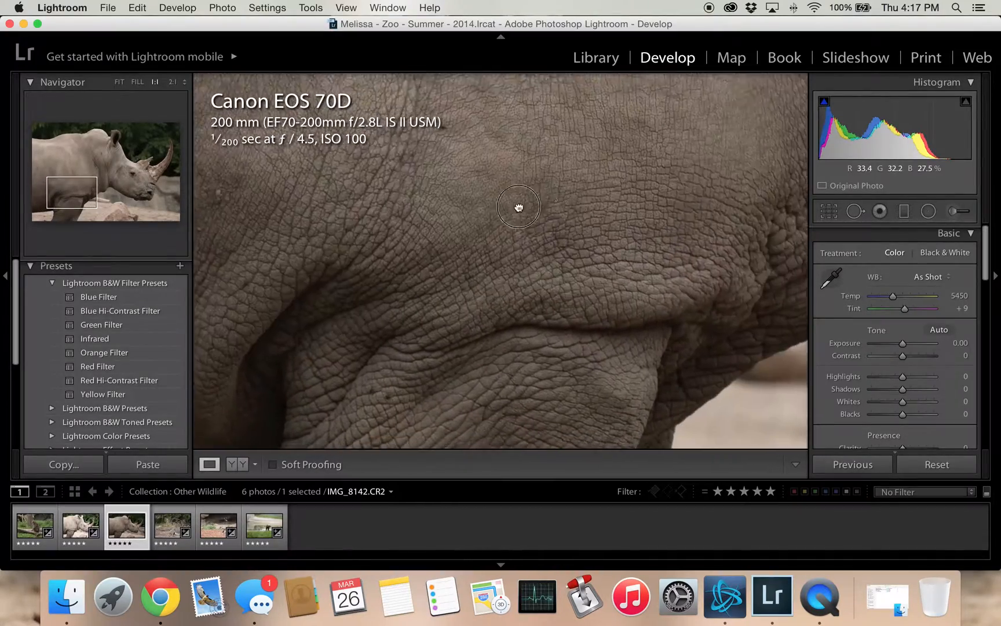
pyautogui.moveTo(628, 190); pyautogui.dragTo(281, 301)
pyautogui.moveTo(547, 253); pyautogui.dragTo(678, 341)
pyautogui.moveTo(433, 243); pyautogui.dragTo(631, 333)
pyautogui.moveTo(338, 231); pyautogui.dragTo(493, 354)
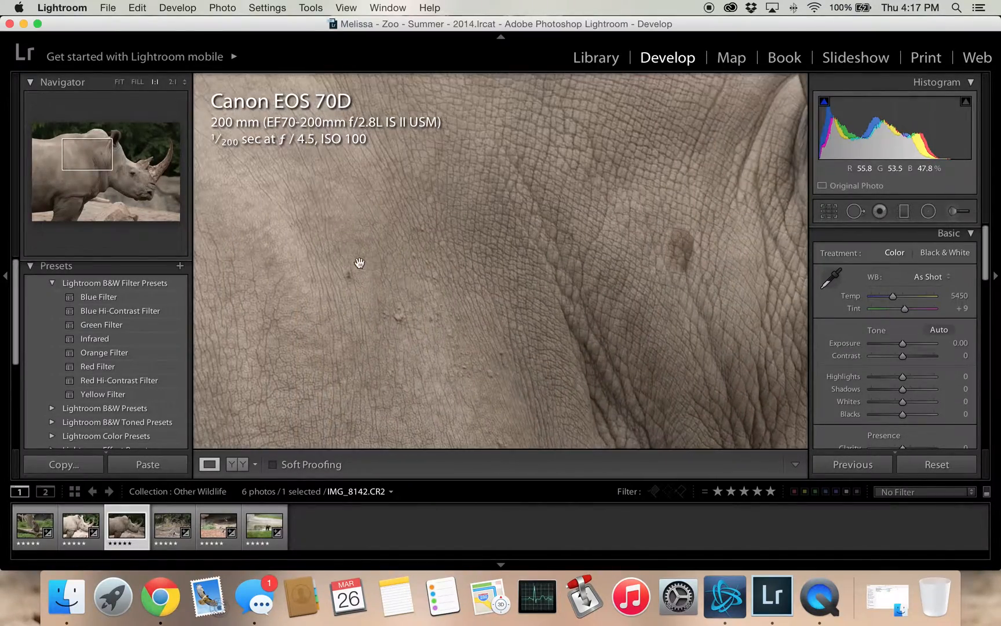
pyautogui.moveTo(364, 268); pyautogui.dragTo(599, 402)
pyautogui.moveTo(415, 331); pyautogui.dragTo(405, 167)
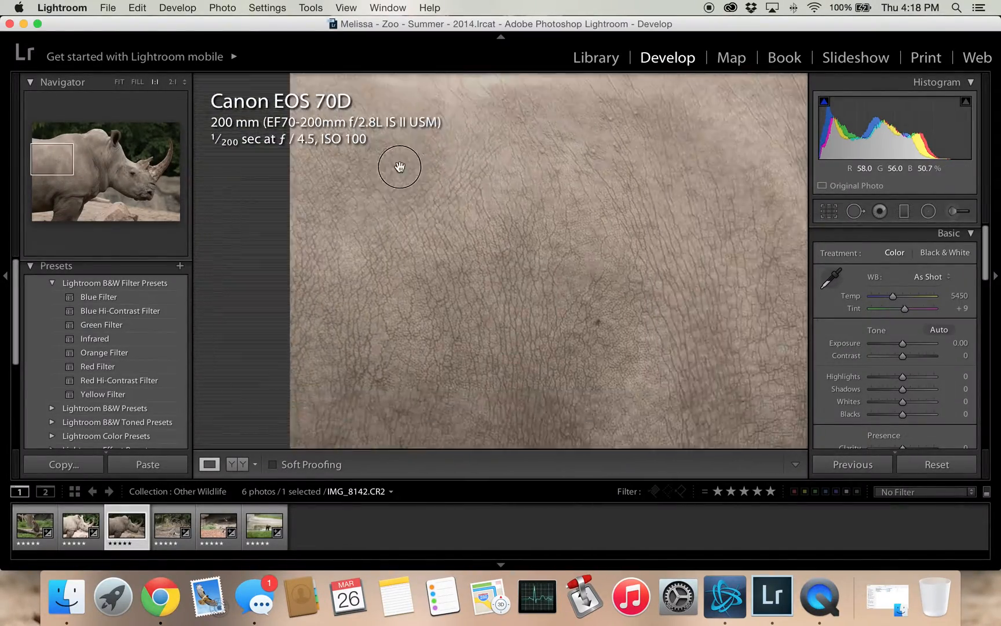
pyautogui.moveTo(650, 219); pyautogui.dragTo(414, 127)
pyautogui.moveTo(532, 291); pyautogui.dragTo(617, 148)
pyautogui.moveTo(528, 315); pyautogui.dragTo(576, 221)
pyautogui.moveTo(651, 295); pyautogui.dragTo(567, 211)
pyautogui.click(567, 212)
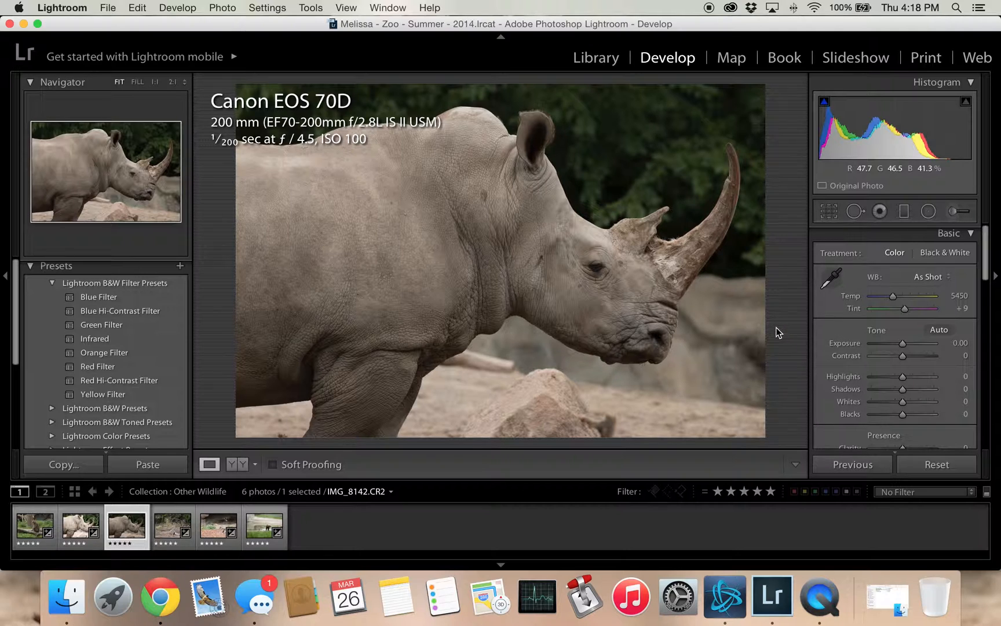
# Step: Set the rhino photo's Contrast to +12 and its Clarity to +35
pyautogui.click(962, 357)
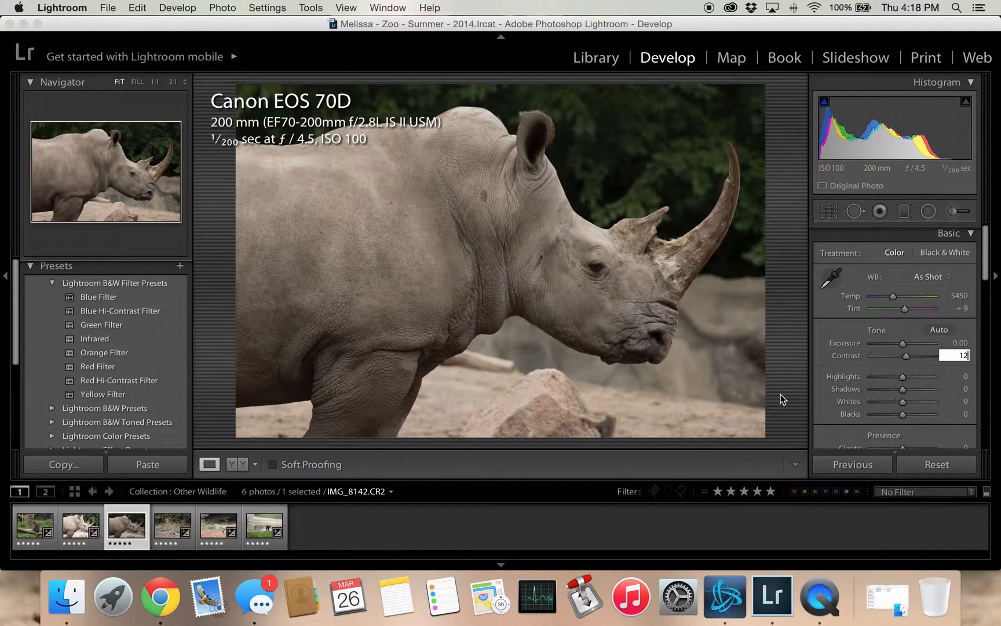
pyautogui.scroll(-3, 905, 342)
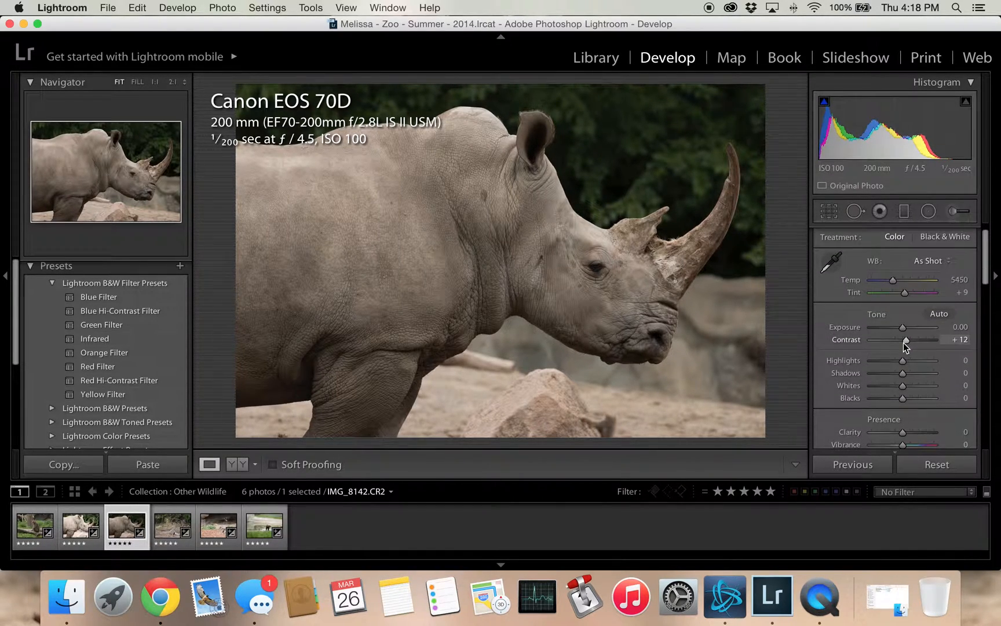
pyautogui.scroll(-1, 961, 413)
pyautogui.click(962, 405)
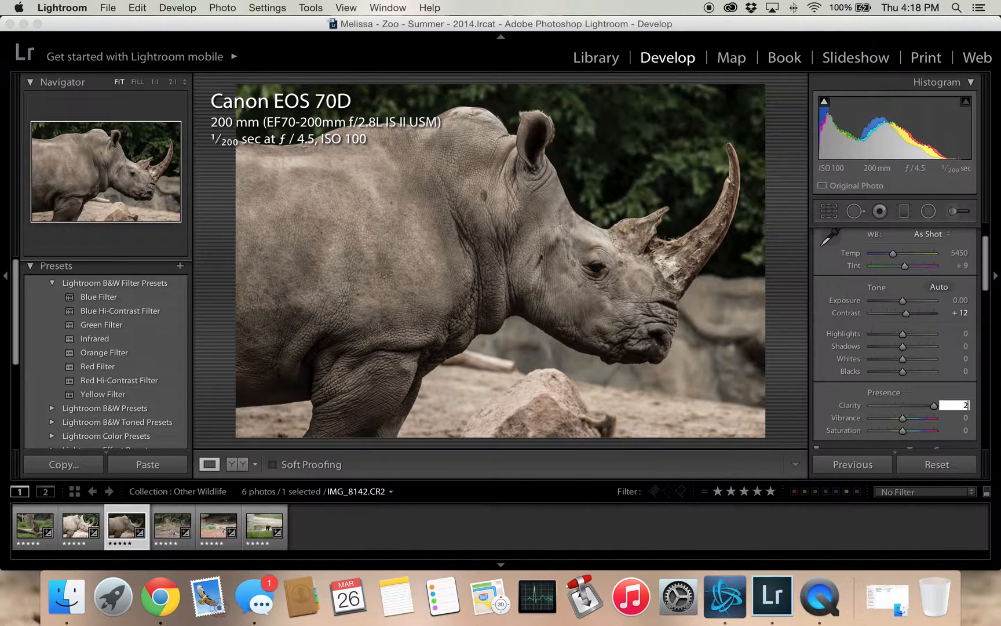
pyautogui.press('Return')
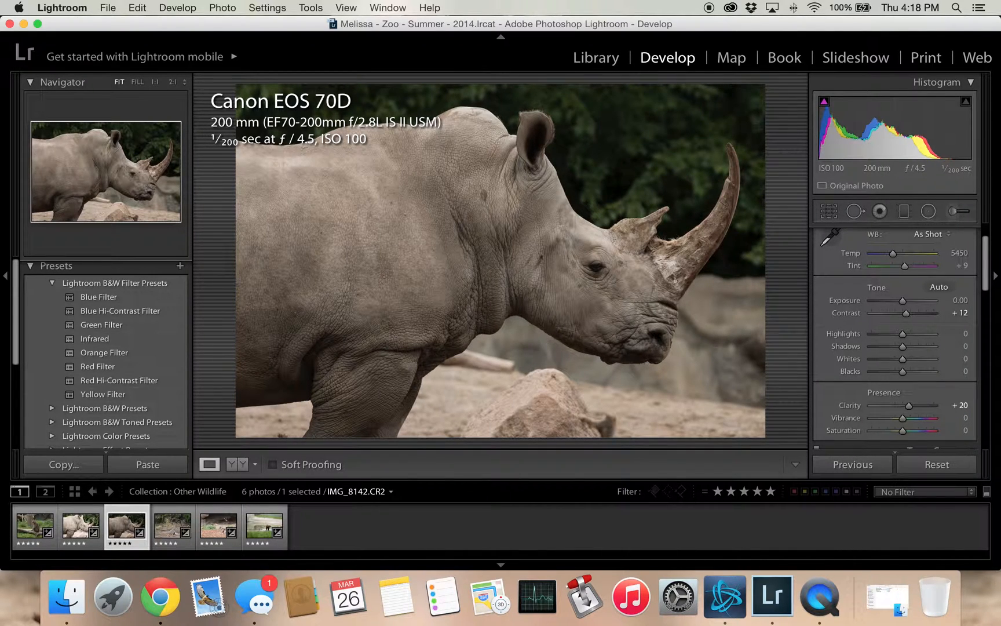
pyautogui.click(963, 405)
pyautogui.press('Return')
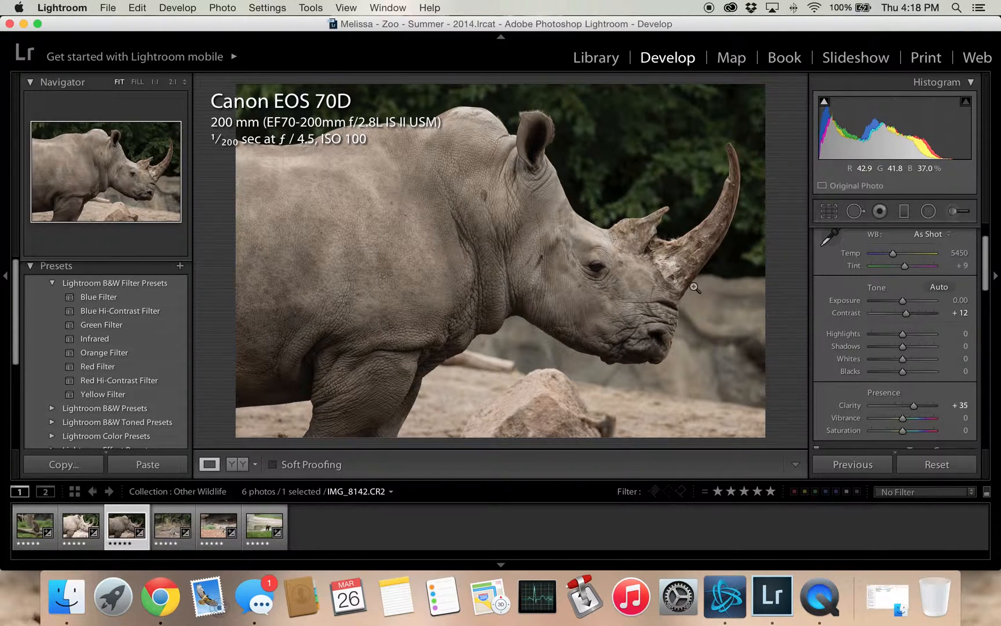
# Step: Check the leg and belly skin up close and raise the photo's Exposure to +0.50
pyautogui.click(348, 365)
pyautogui.moveTo(336, 370); pyautogui.dragTo(455, 259)
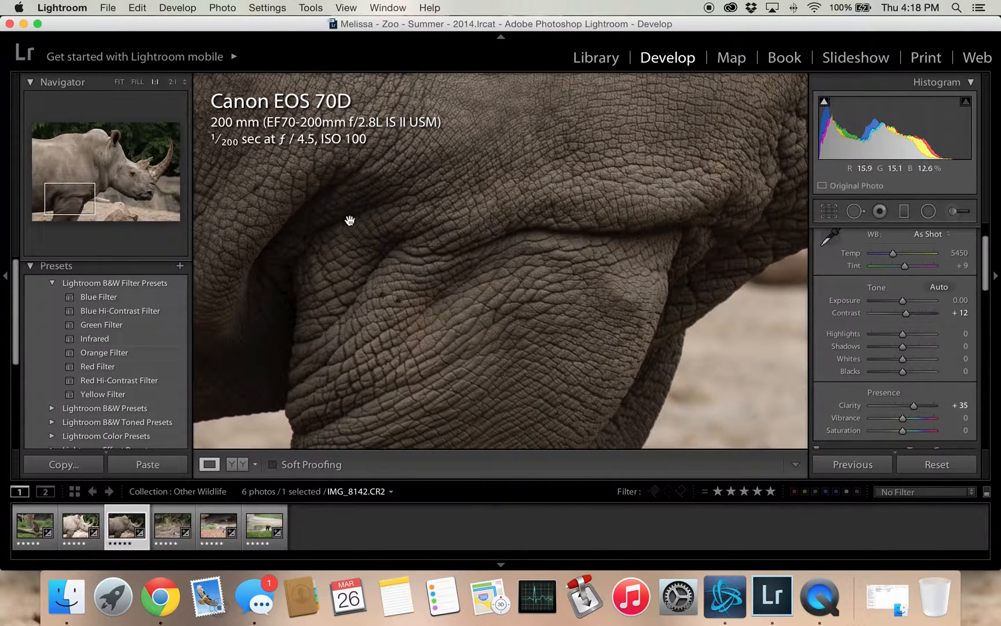
pyautogui.moveTo(543, 248); pyautogui.dragTo(536, 336)
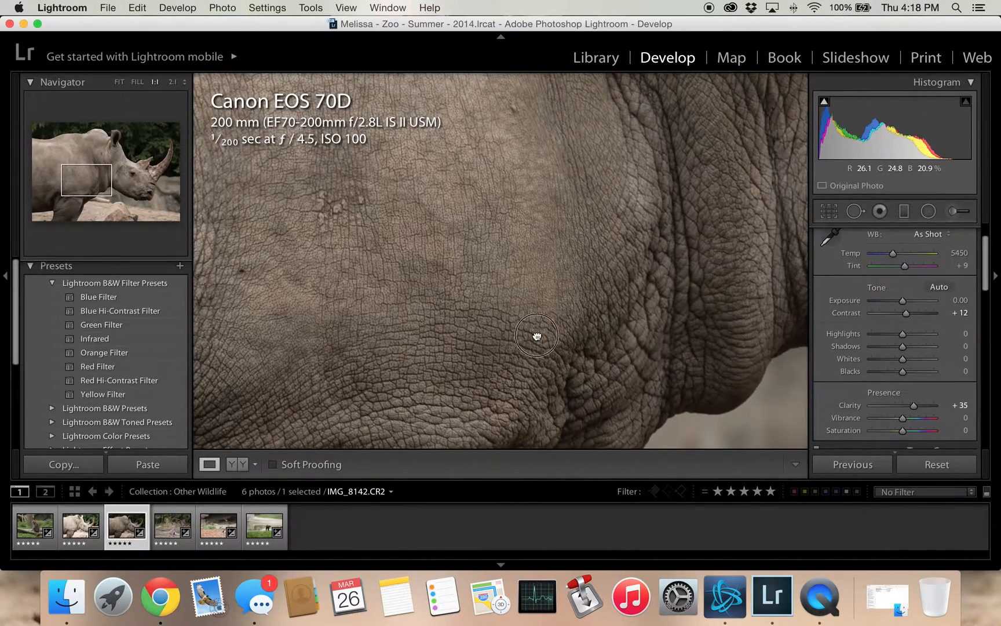
pyautogui.click(538, 336)
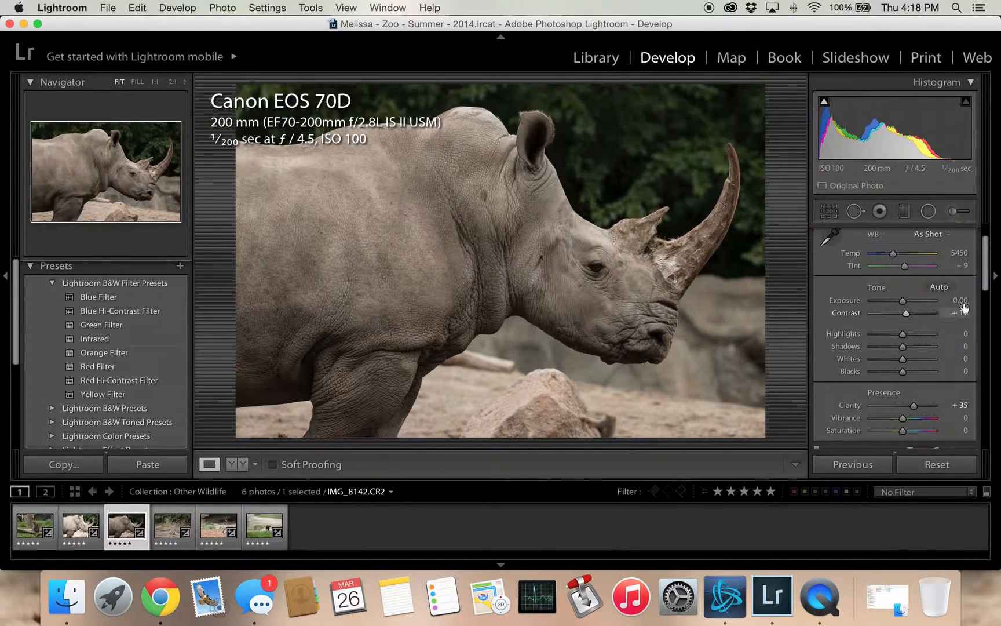
pyautogui.click(904, 301)
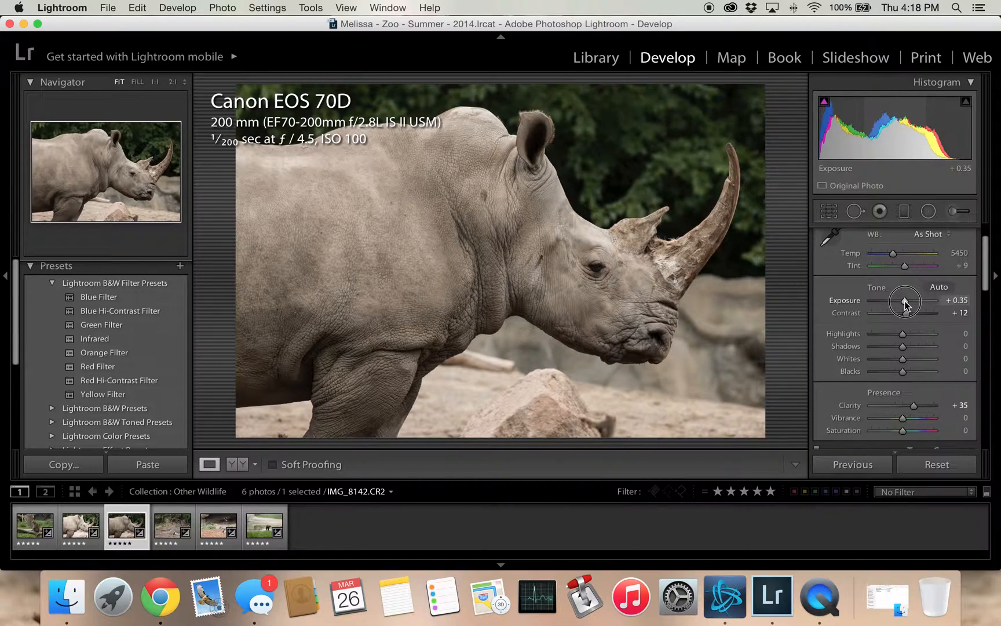
pyautogui.moveTo(905, 300); pyautogui.dragTo(908, 300)
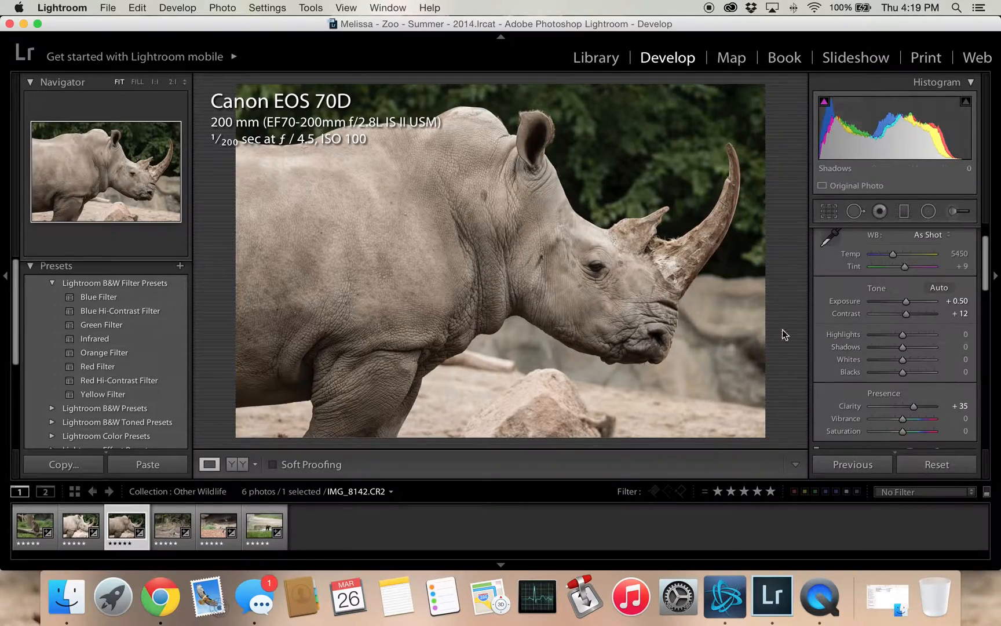
# Step: Inspect the rhino's flank, belly and leg skin at 1:1 magnification and bring the Sharpening settings into view
pyautogui.click(325, 335)
pyautogui.moveTo(385, 411); pyautogui.dragTo(620, 322)
pyautogui.moveTo(513, 222); pyautogui.dragTo(266, 399)
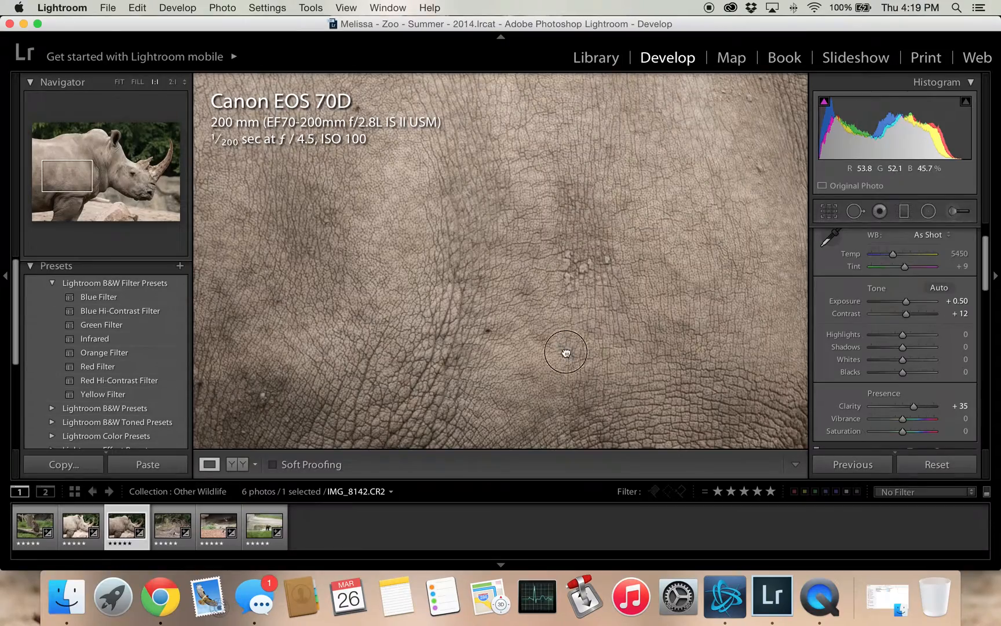
pyautogui.moveTo(566, 351); pyautogui.dragTo(302, 252)
pyautogui.moveTo(536, 304); pyautogui.dragTo(408, 277)
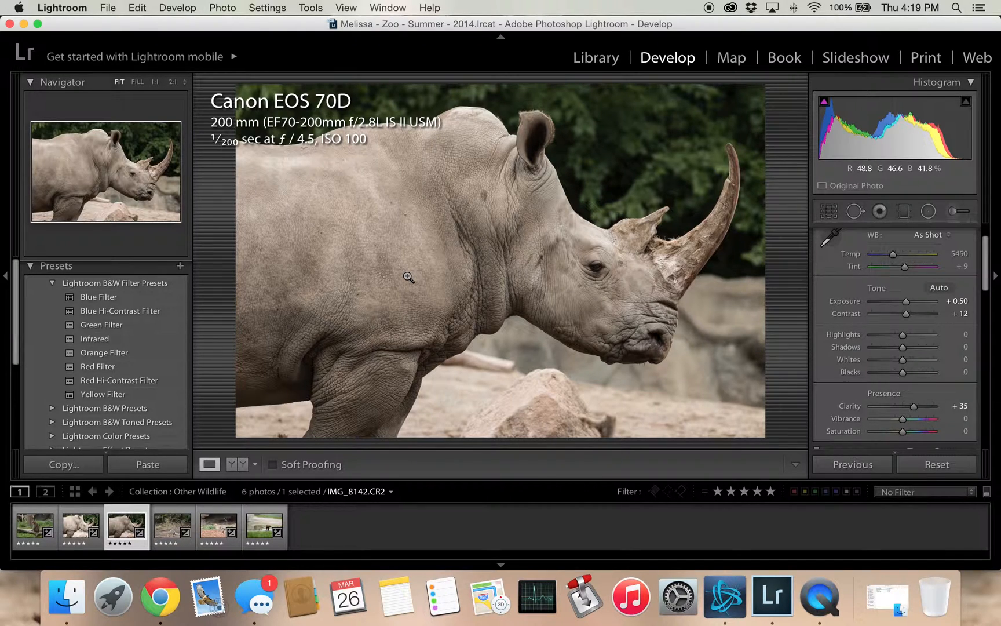
pyautogui.scroll(-8, 935, 329)
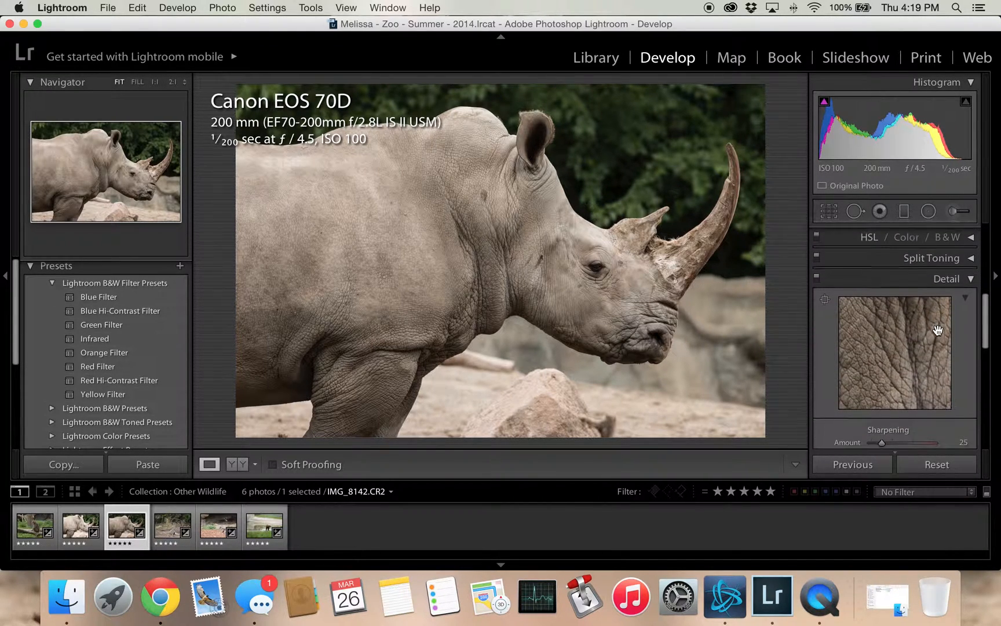
pyautogui.scroll(-1, 937, 329)
pyautogui.scroll(-2, 937, 332)
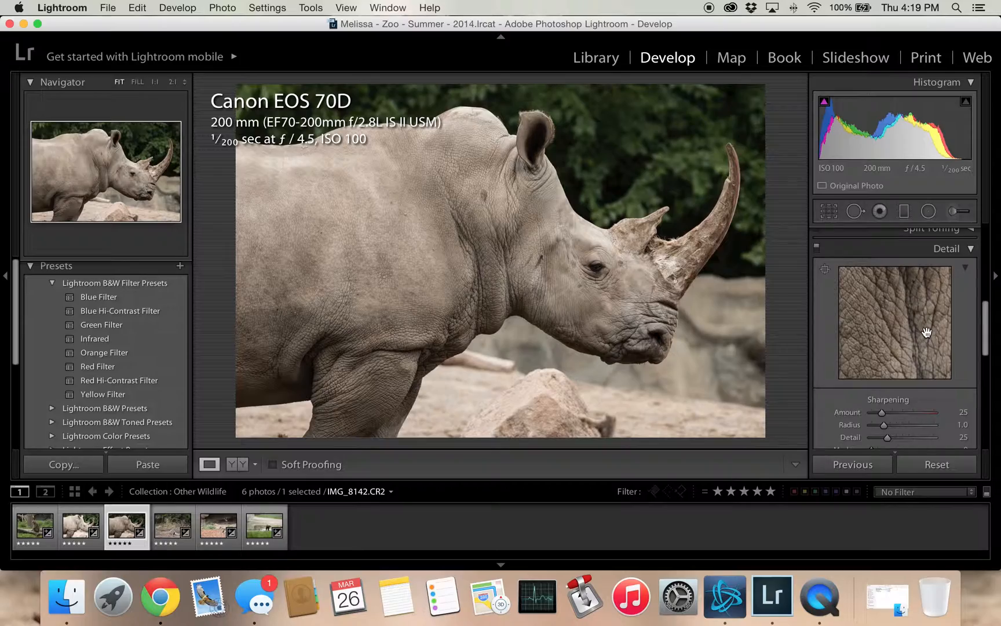
pyautogui.scroll(-2, 927, 332)
pyautogui.click(389, 276)
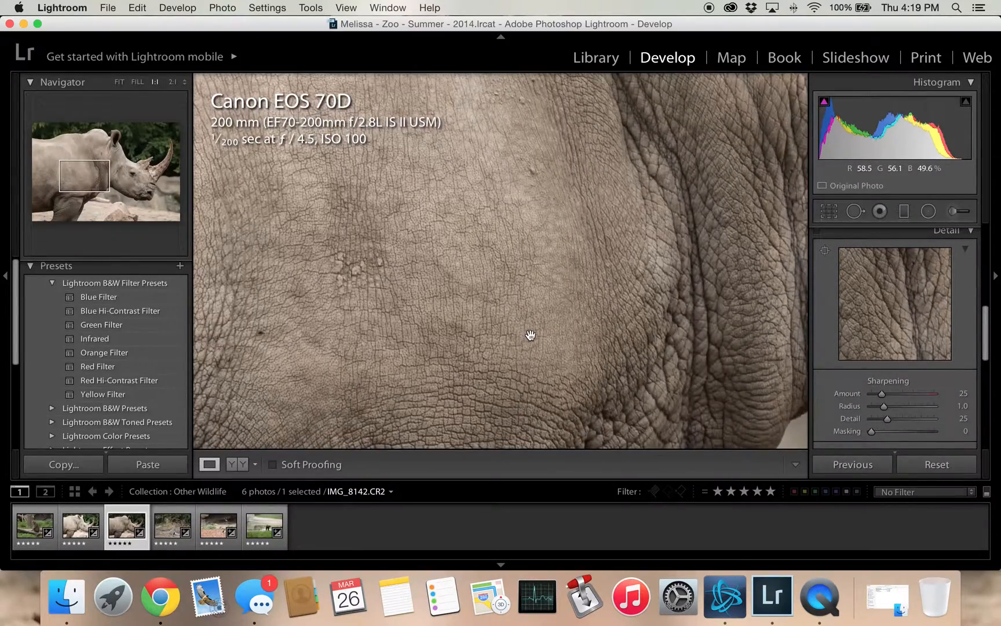
pyautogui.moveTo(530, 335); pyautogui.dragTo(476, 123)
pyautogui.moveTo(461, 253); pyautogui.dragTo(596, 247)
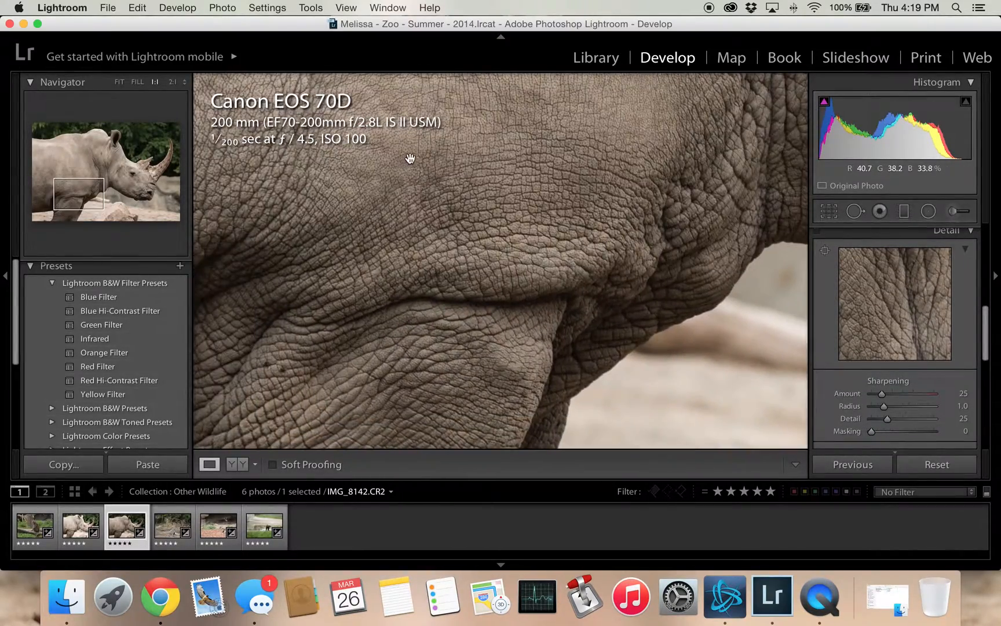
pyautogui.moveTo(408, 158); pyautogui.dragTo(496, 224)
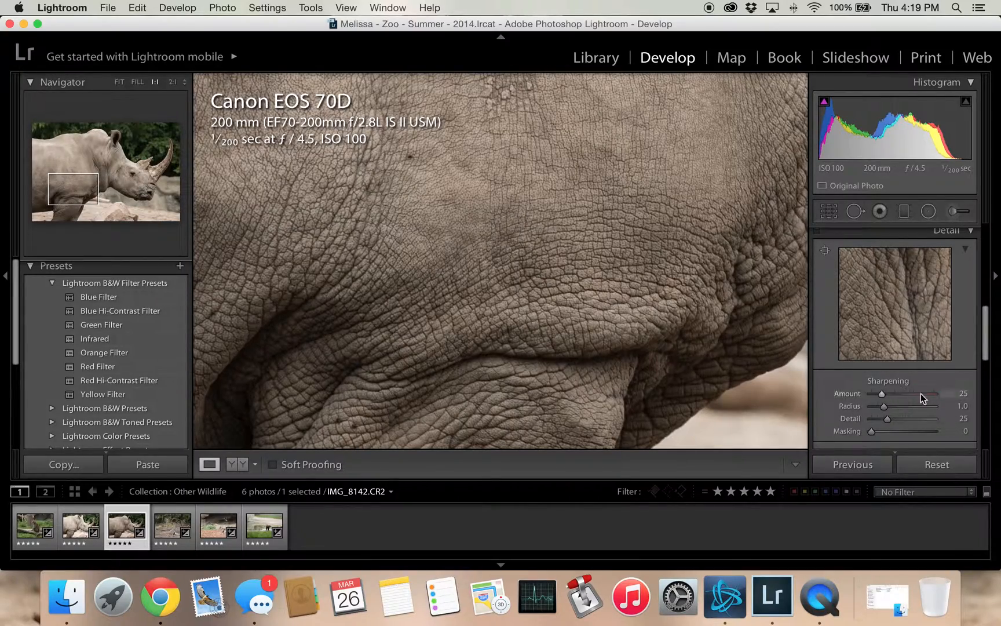
# Step: Look through the Detail adjustments, covering both the sharpening and noise reduction settings
pyautogui.scroll(2, 895, 336)
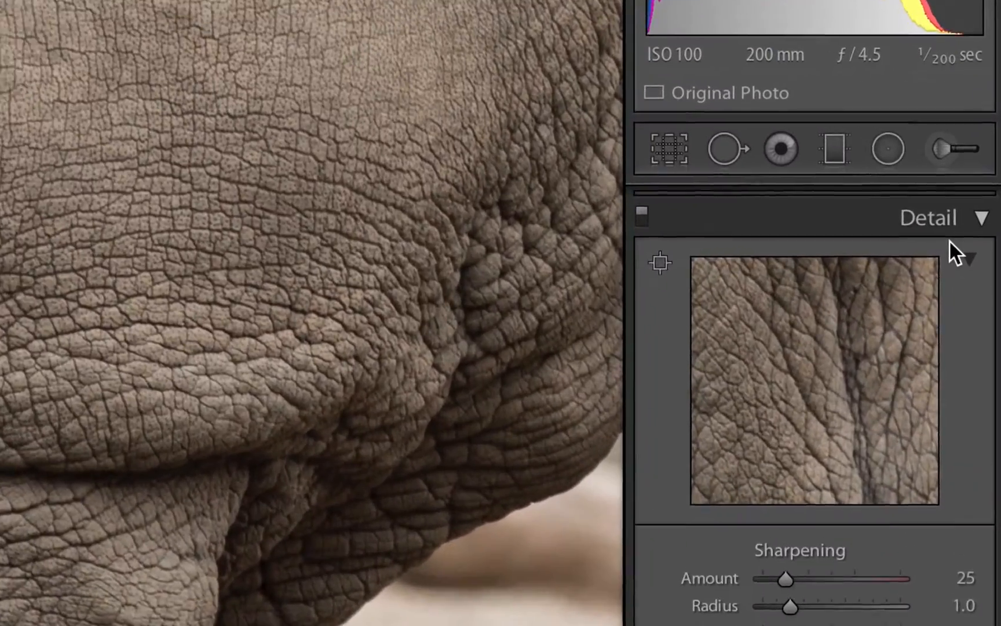
pyautogui.scroll(2, 953, 255)
pyautogui.scroll(2, 950, 255)
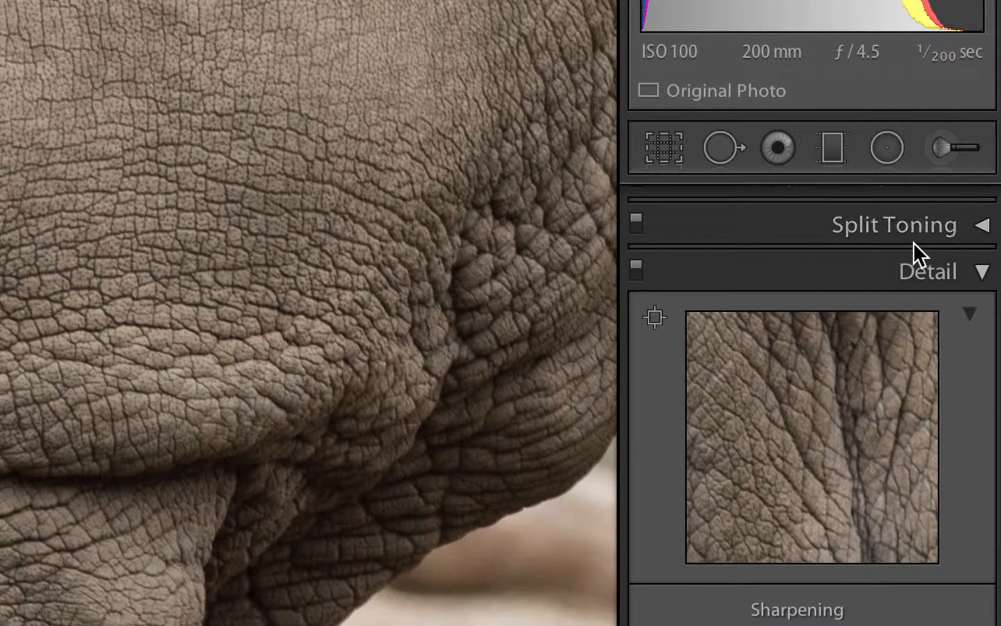
pyautogui.scroll(-10, 936, 242)
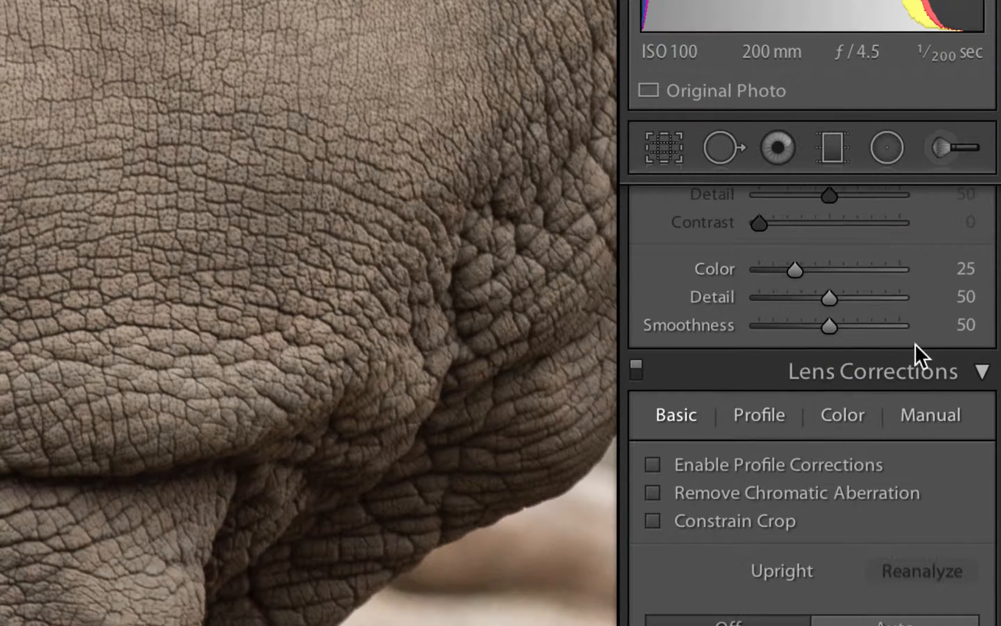
pyautogui.scroll(10, 923, 377)
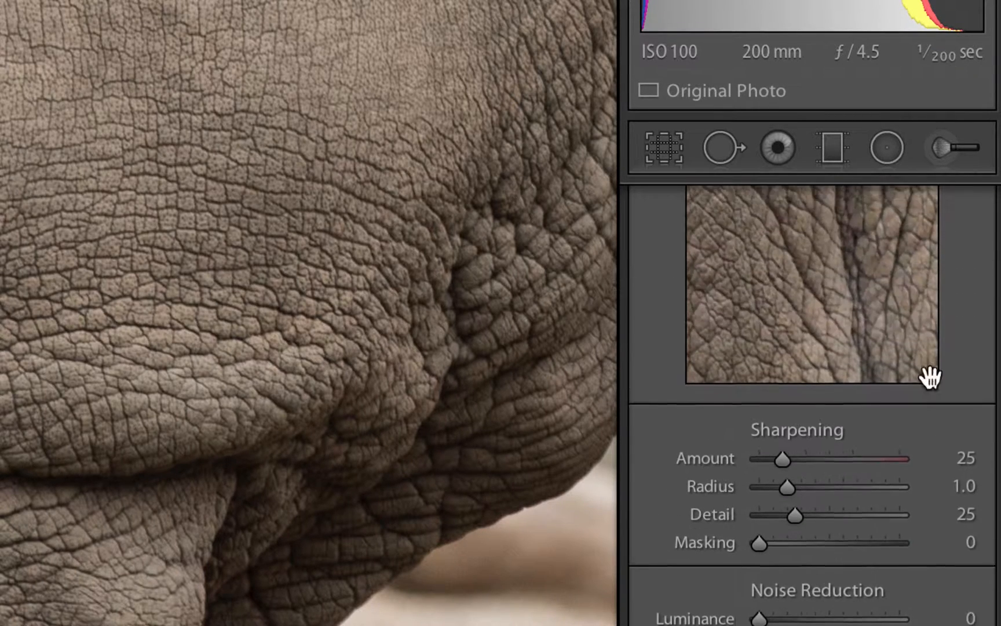
pyautogui.scroll(-4, 811, 331)
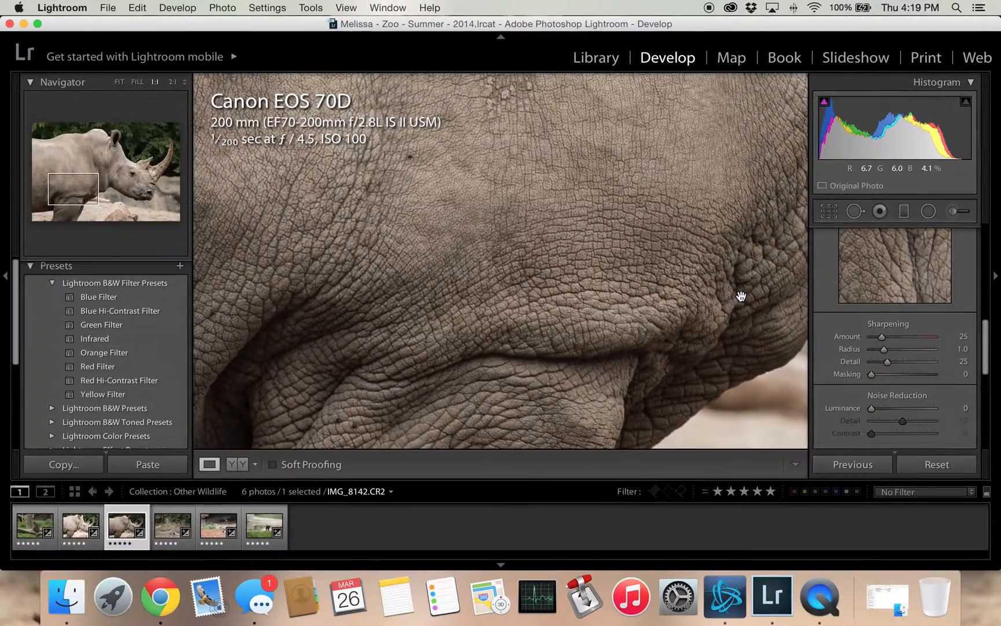
# Step: Set the sharpening Amount to 100 and the Radius to 2.3
pyautogui.scroll(2, 953, 322)
pyautogui.scroll(1, 885, 295)
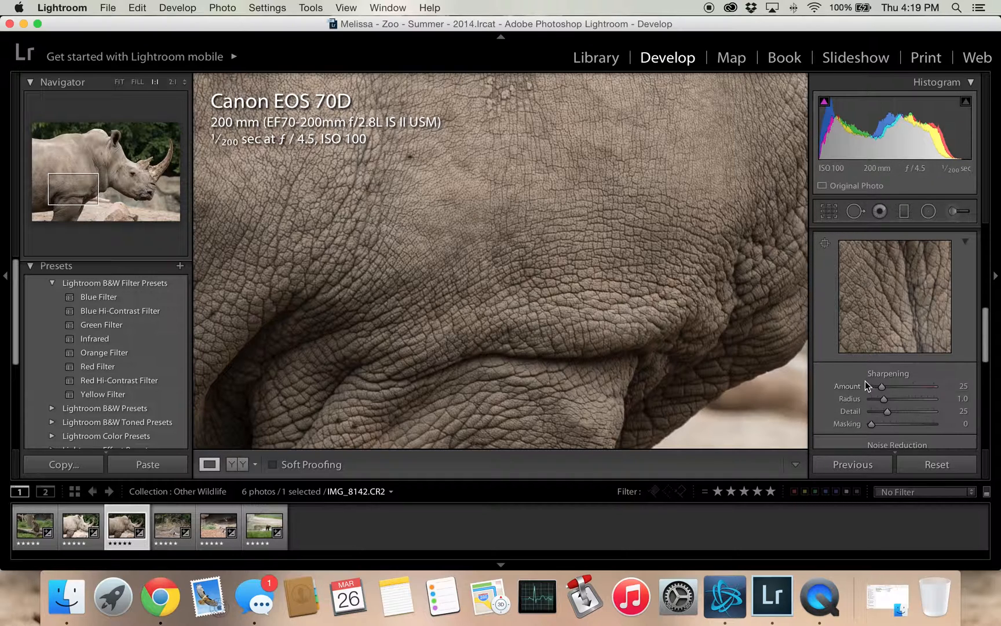
pyautogui.moveTo(879, 388); pyautogui.dragTo(952, 353)
pyautogui.moveTo(929, 313); pyautogui.dragTo(921, 348)
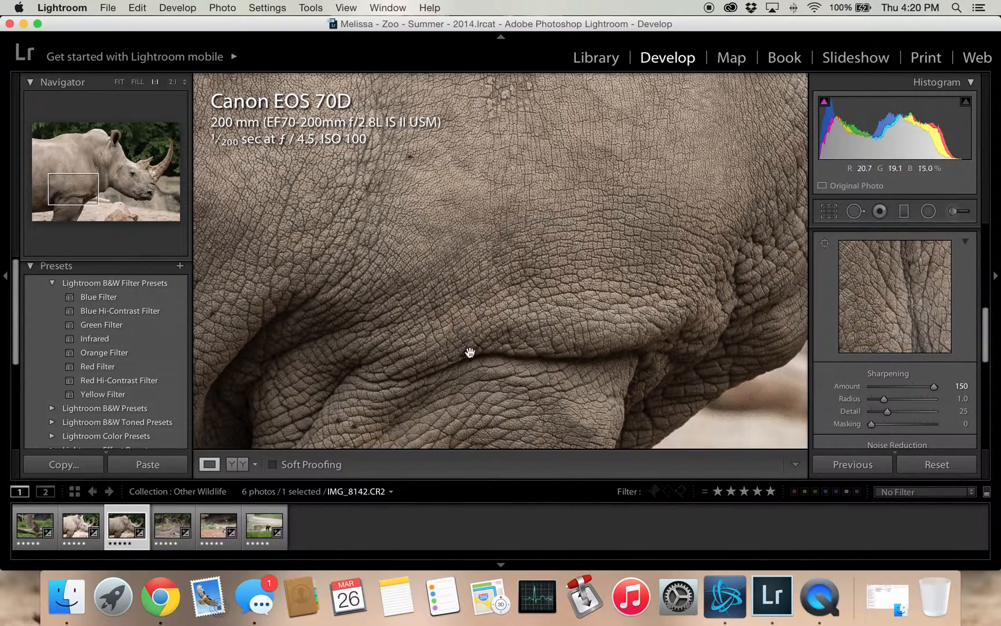
pyautogui.moveTo(930, 384); pyautogui.dragTo(801, 402)
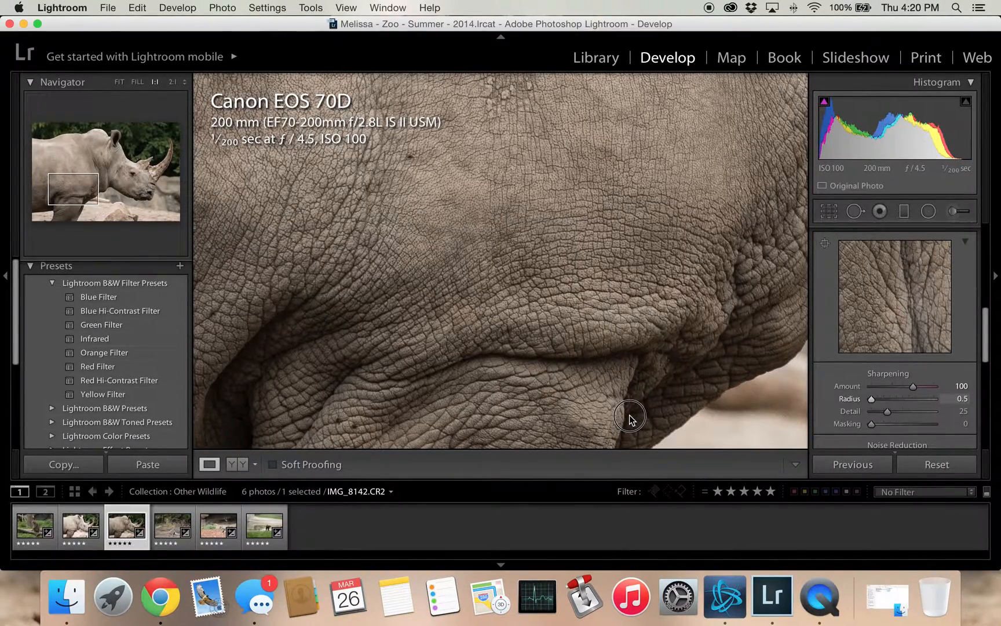
pyautogui.moveTo(202, 353); pyautogui.dragTo(846, 431)
pyautogui.moveTo(780, 445); pyautogui.dragTo(919, 416)
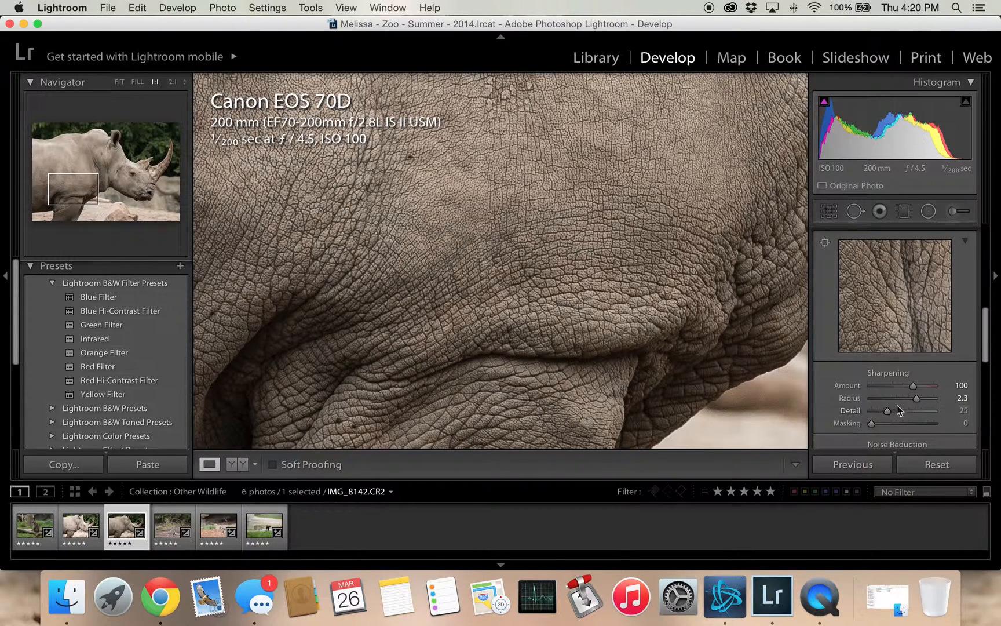
# Step: Set the sharpening Detail to 60 and check the effect on the belly and shoulder folds
pyautogui.moveTo(889, 413)
pyautogui.mouseDown()
pyautogui.moveTo(921, 398)
pyautogui.moveTo(908, 412)
pyautogui.mouseUp()
pyautogui.moveTo(718, 296); pyautogui.dragTo(568, 309)
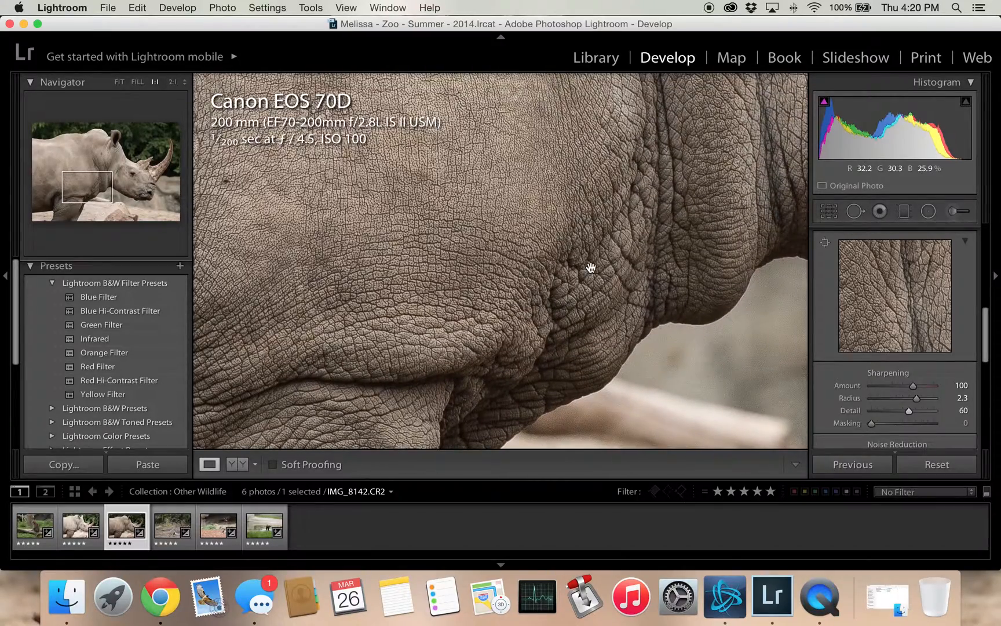
pyautogui.moveTo(590, 269); pyautogui.dragTo(582, 308)
pyautogui.moveTo(442, 306); pyautogui.dragTo(539, 298)
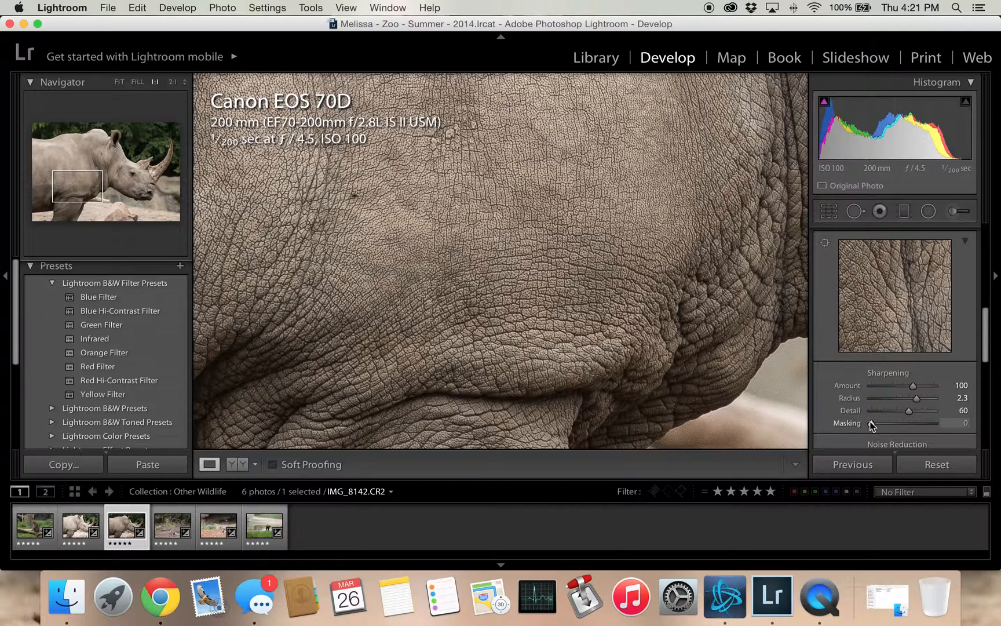
# Step: Preview the sharpening mask on the whole rhino photo and set the sharpening Masking to 68
pyautogui.moveTo(873, 423)
pyautogui.mouseDown()
pyautogui.moveTo(886, 418)
pyautogui.moveTo(871, 422)
pyautogui.mouseUp()
pyautogui.moveTo(612, 213); pyautogui.dragTo(401, 383)
pyautogui.click(618, 282)
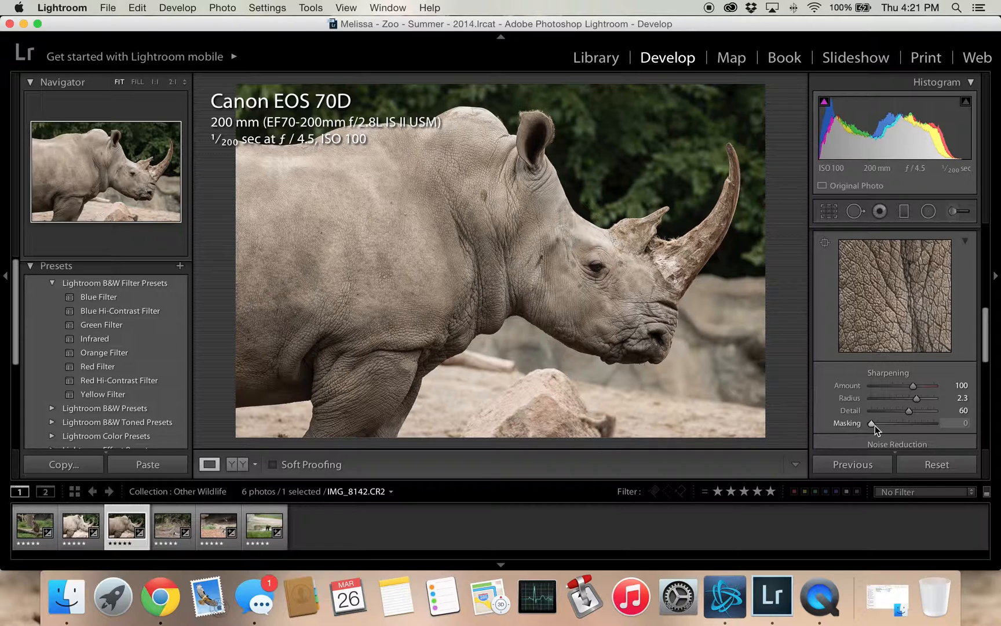
pyautogui.press('alt')
pyautogui.press('alt')
pyautogui.press('alt')
pyautogui.press('alt')
pyautogui.press('alt')
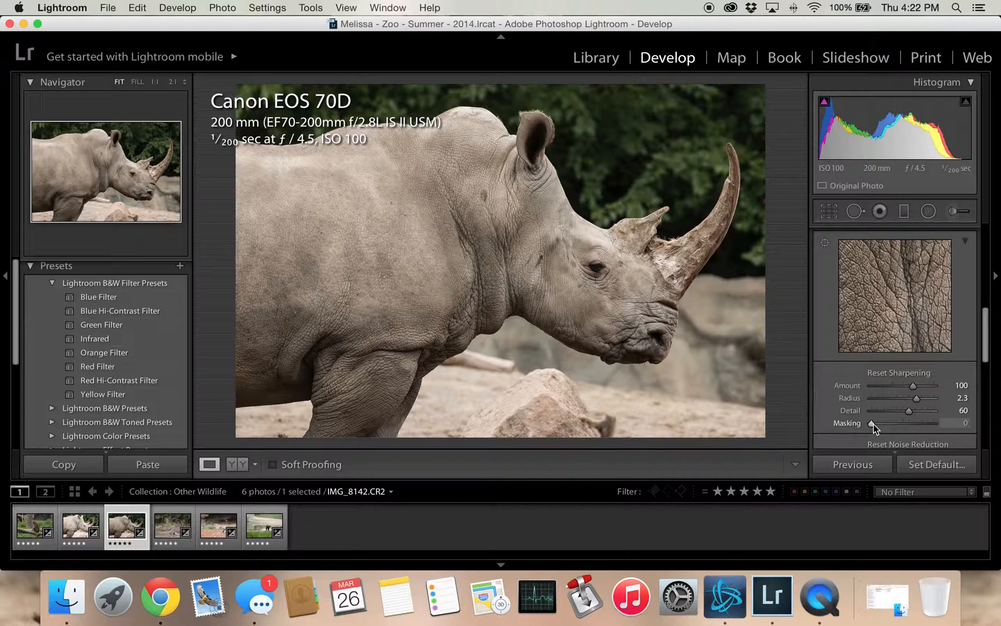
pyautogui.keyDown('alt'); pyautogui.click(872, 424); pyautogui.keyUp('alt')
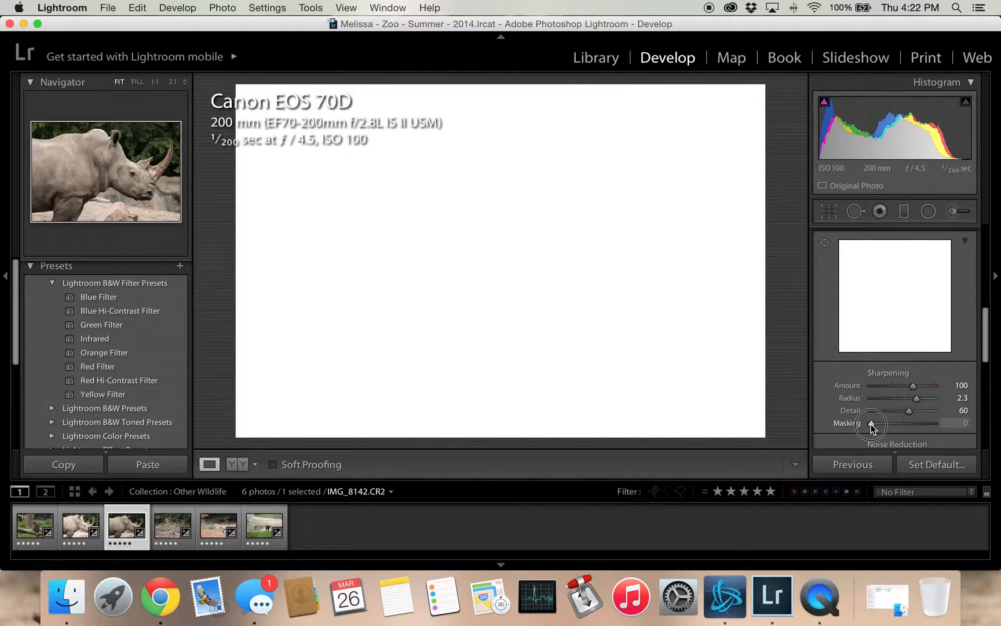
pyautogui.moveTo(872, 423); pyautogui.dragTo(916, 379)
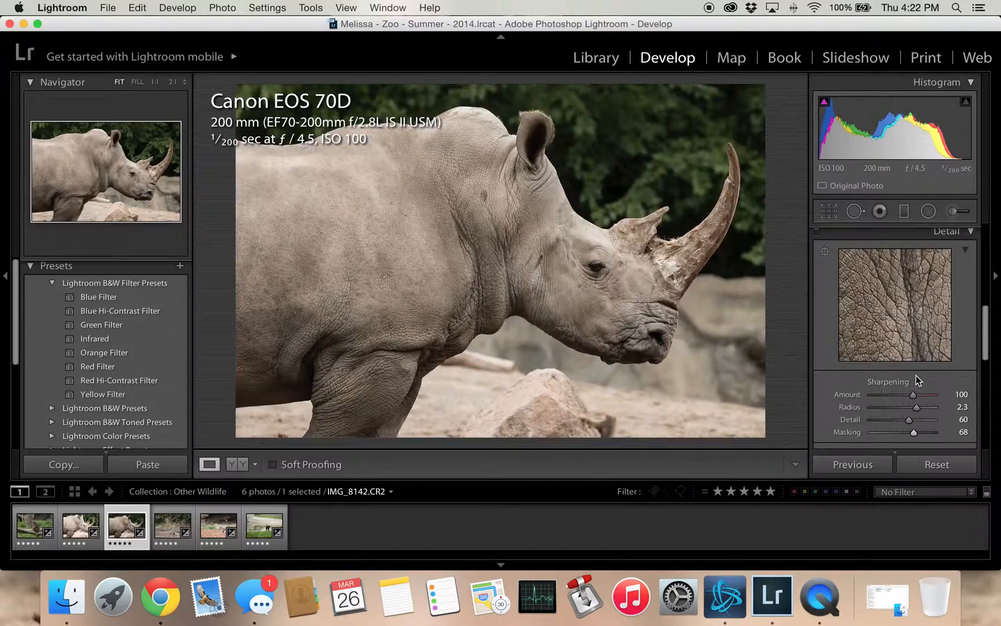
# Step: Examine the sharpened skin on the rhino's flank, belly and shoulder folds at 1:1 magnification
pyautogui.click(331, 365)
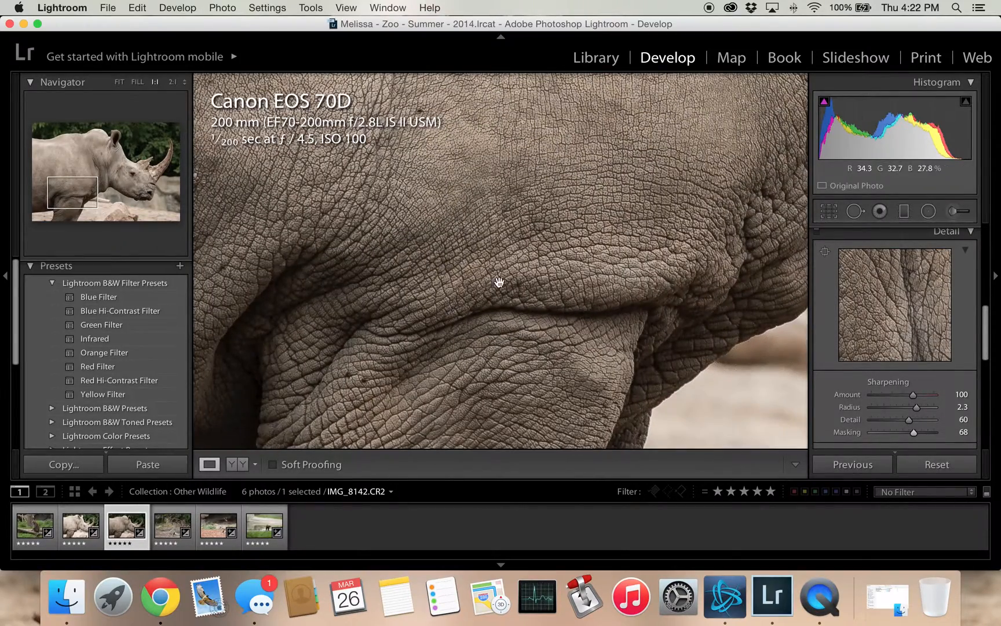
pyautogui.moveTo(433, 252); pyautogui.dragTo(559, 333)
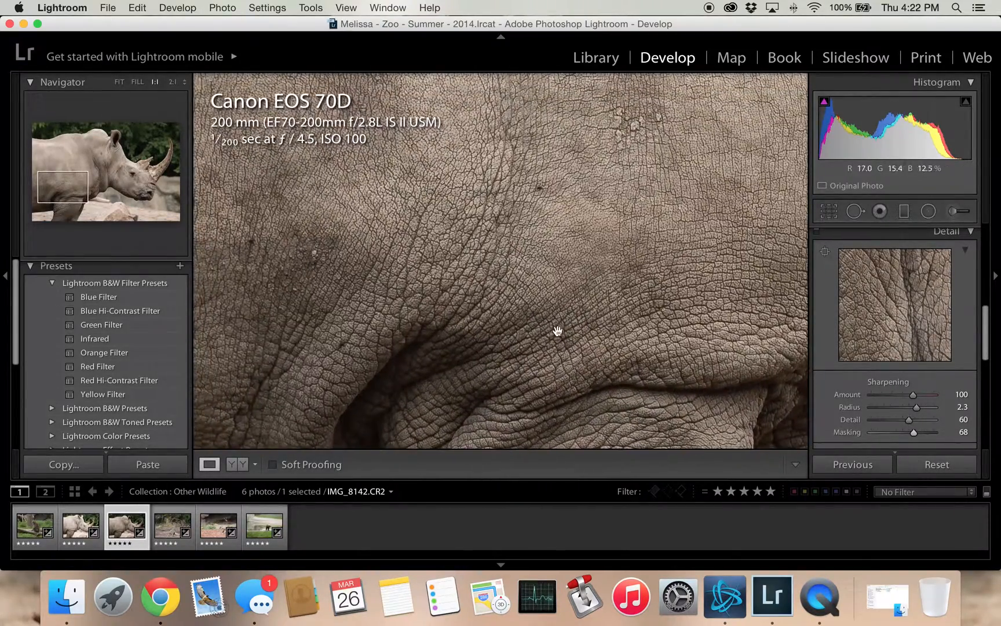
pyautogui.moveTo(608, 290); pyautogui.dragTo(372, 266)
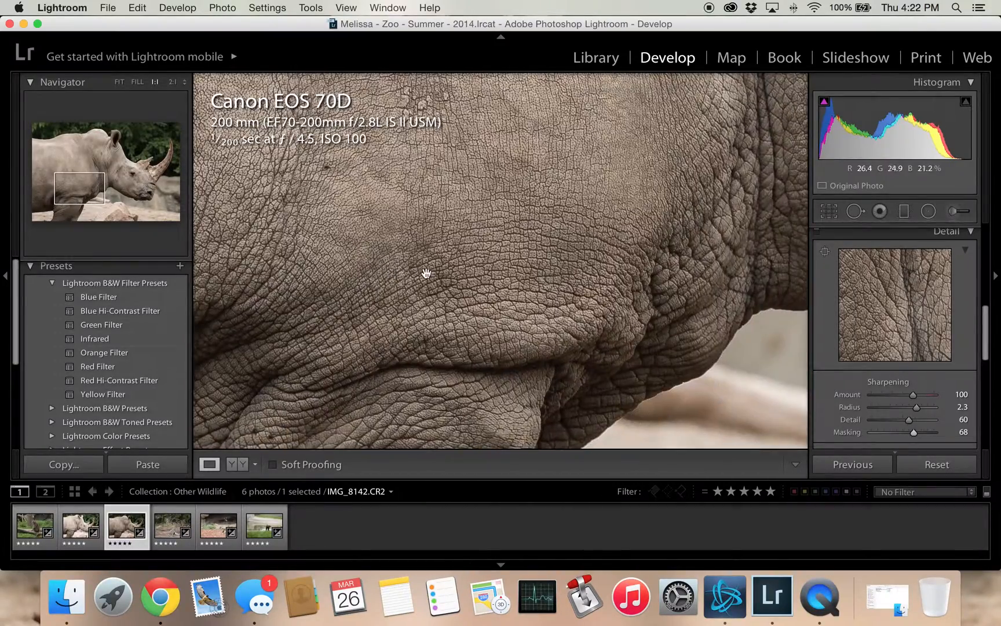
pyautogui.moveTo(540, 288); pyautogui.dragTo(478, 330)
pyautogui.moveTo(525, 288); pyautogui.dragTo(435, 348)
pyautogui.moveTo(533, 217); pyautogui.dragTo(369, 355)
# Step: Examine the rhino's eye, face, horns and neck skin at 1:1 magnification and return to the full photo
pyautogui.moveTo(614, 284); pyautogui.dragTo(347, 228)
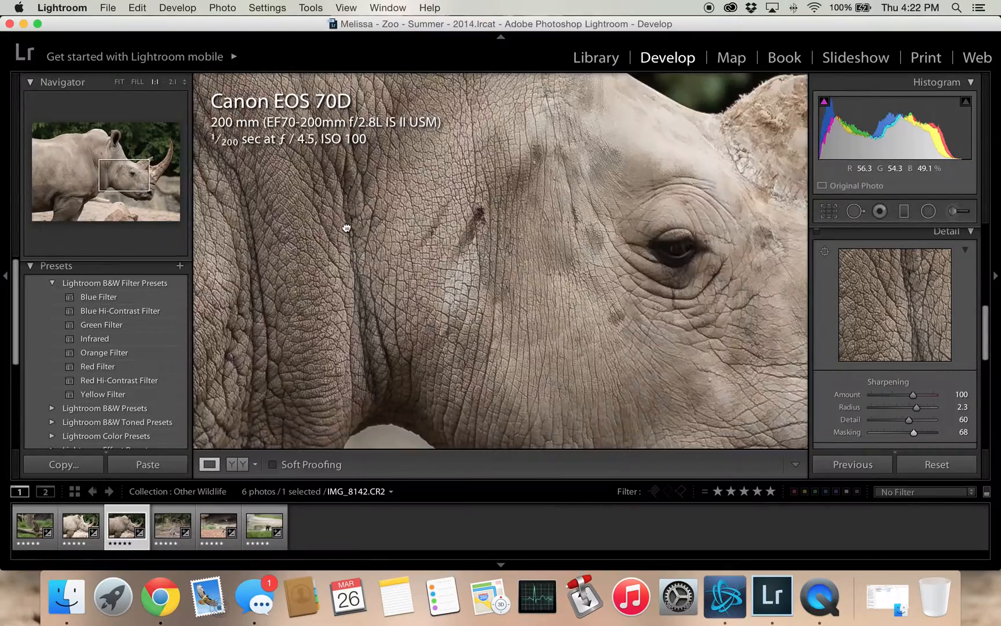
pyautogui.moveTo(650, 261); pyautogui.dragTo(541, 284)
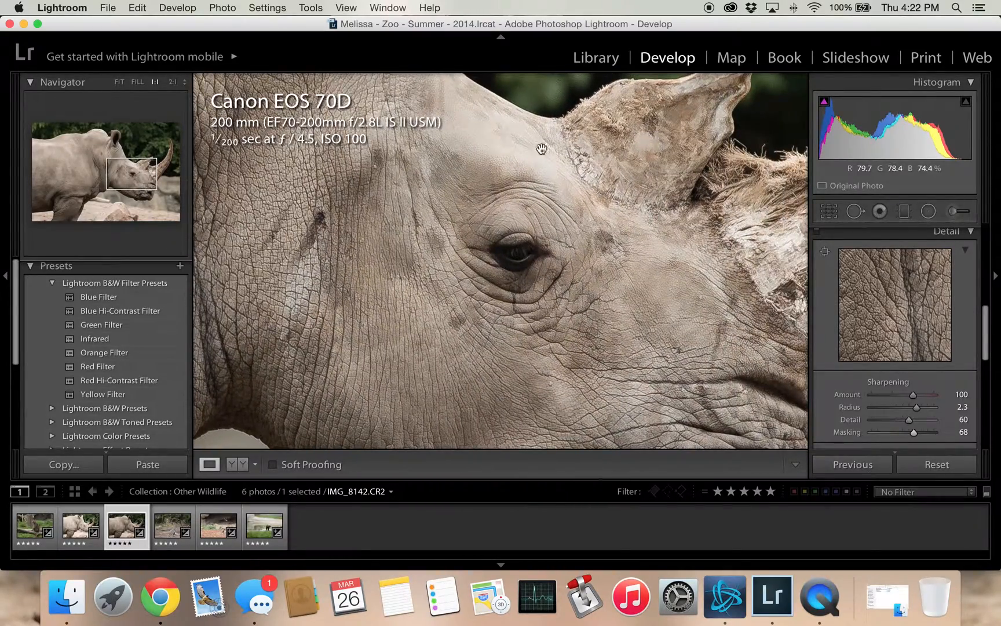
pyautogui.moveTo(522, 178); pyautogui.dragTo(393, 261)
pyautogui.moveTo(553, 337); pyautogui.dragTo(569, 235)
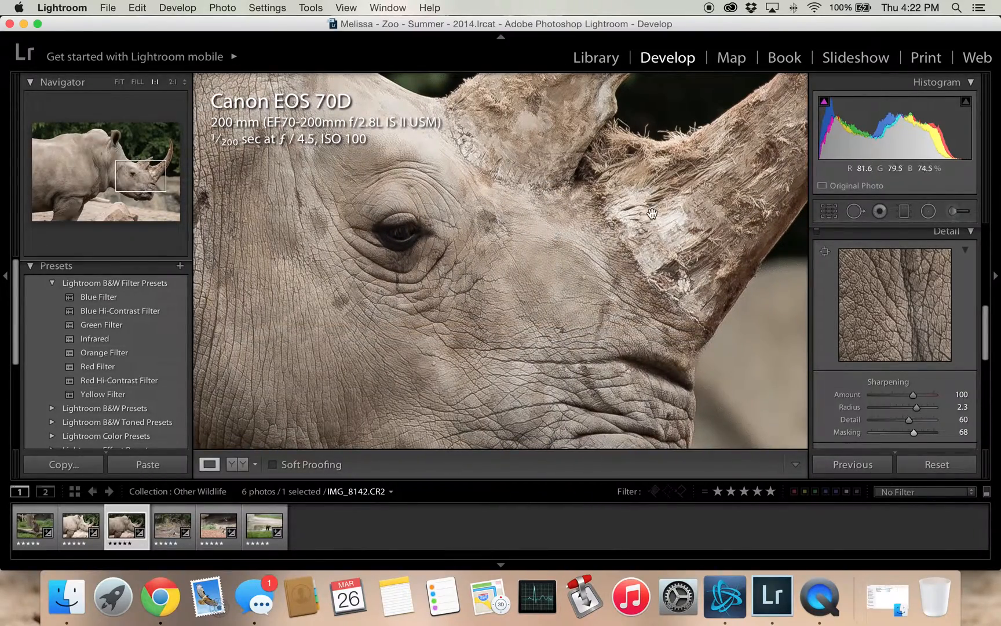
pyautogui.moveTo(654, 215); pyautogui.dragTo(551, 323)
pyautogui.moveTo(602, 273); pyautogui.dragTo(540, 331)
pyautogui.moveTo(411, 247); pyautogui.dragTo(497, 305)
pyautogui.moveTo(322, 189); pyautogui.dragTo(532, 316)
pyautogui.moveTo(429, 277); pyautogui.dragTo(545, 342)
pyautogui.moveTo(266, 215); pyautogui.dragTo(394, 139)
pyautogui.moveTo(315, 316); pyautogui.dragTo(396, 286)
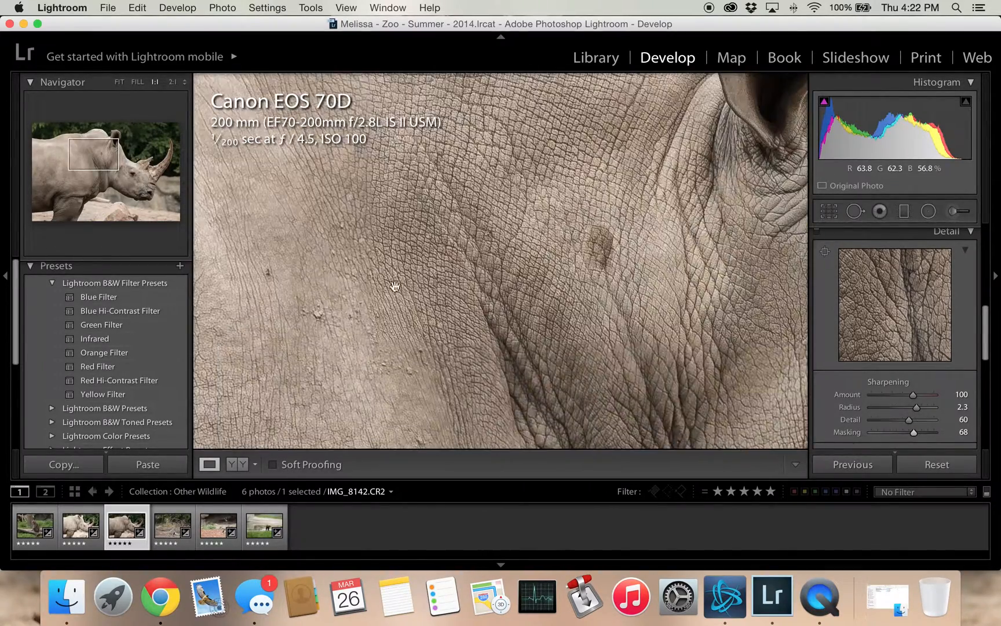
pyautogui.click(395, 290)
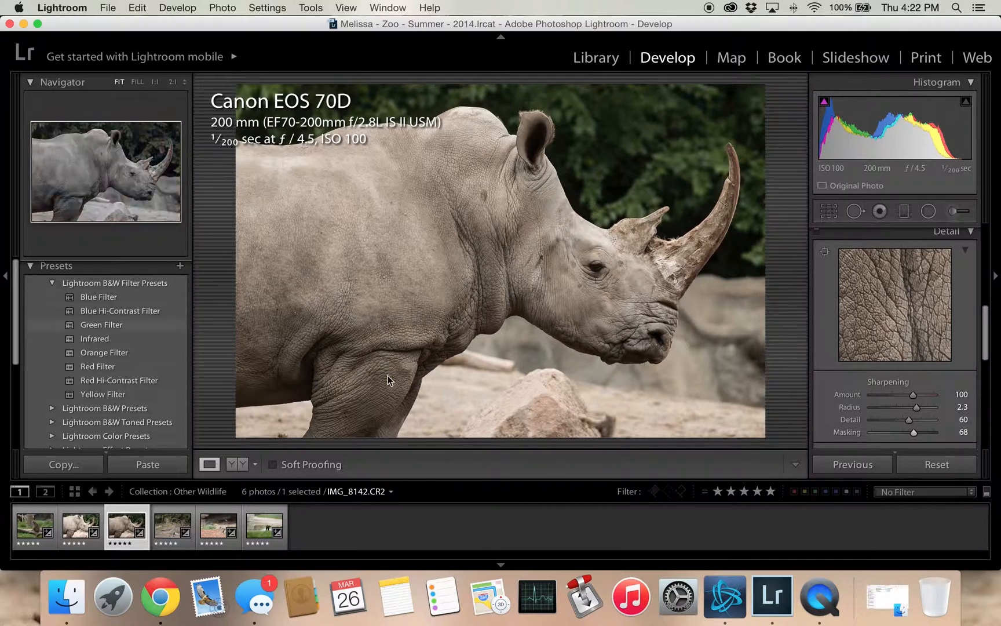
# Step: Hide the Navigator and Presets area and the filmstrip to enlarge the photo, and check the flank skin at 1:1 magnification
pyautogui.click(5, 275)
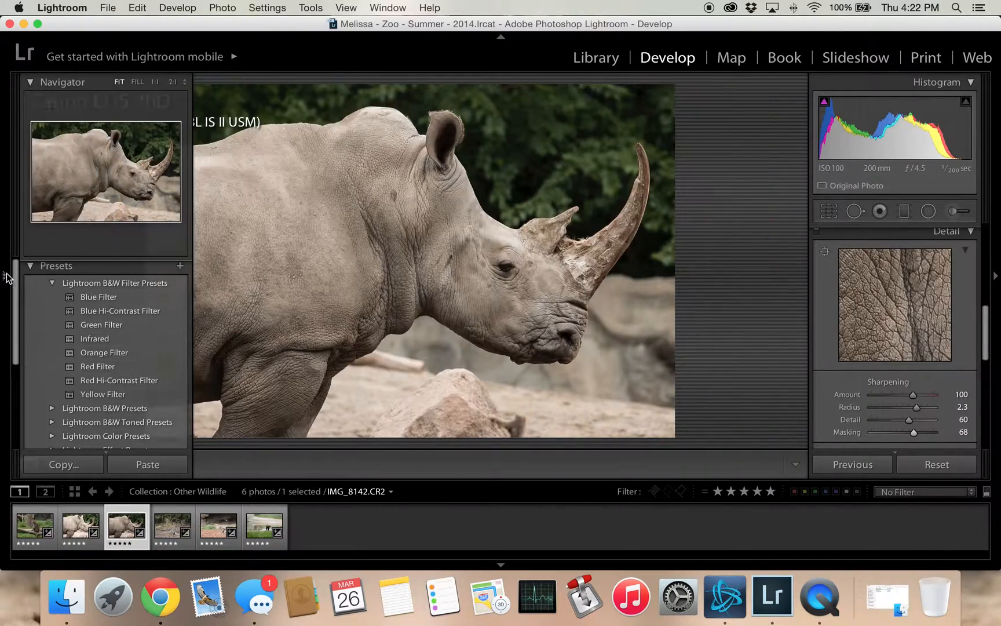
pyautogui.click(500, 567)
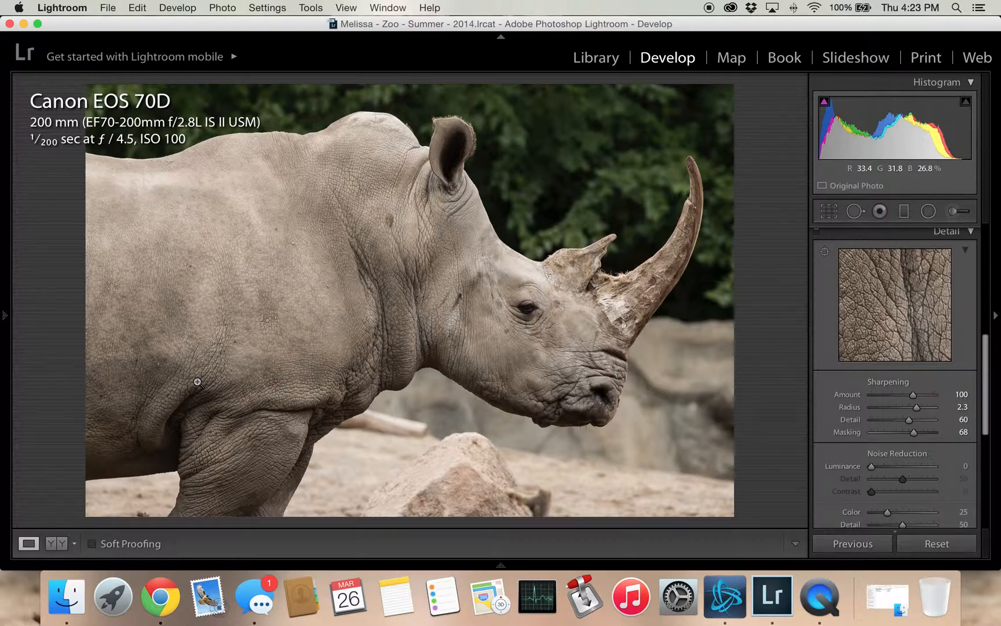
pyautogui.click(157, 328)
pyautogui.moveTo(188, 257); pyautogui.dragTo(370, 362)
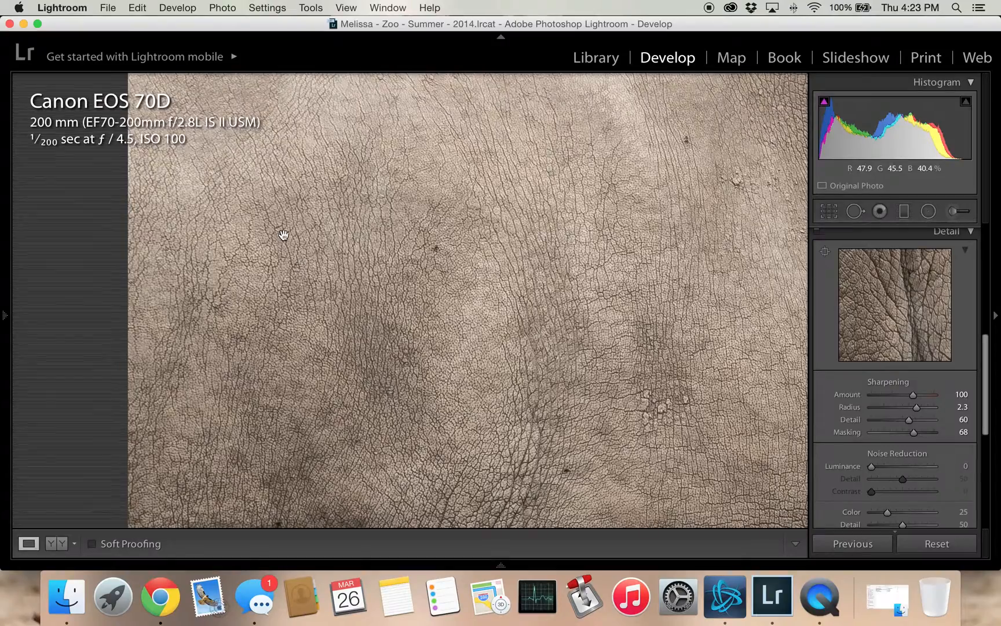
pyautogui.moveTo(270, 249); pyautogui.dragTo(169, 339)
pyautogui.moveTo(354, 292); pyautogui.dragTo(223, 375)
pyautogui.moveTo(407, 360); pyautogui.dragTo(340, 342)
pyautogui.moveTo(481, 362); pyautogui.dragTo(336, 333)
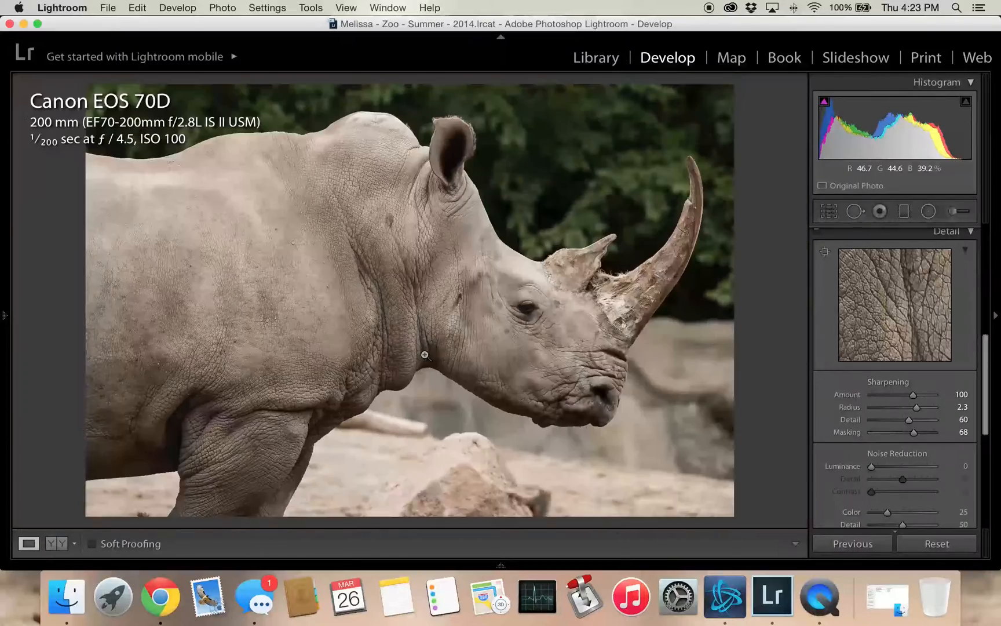
pyautogui.click(426, 350)
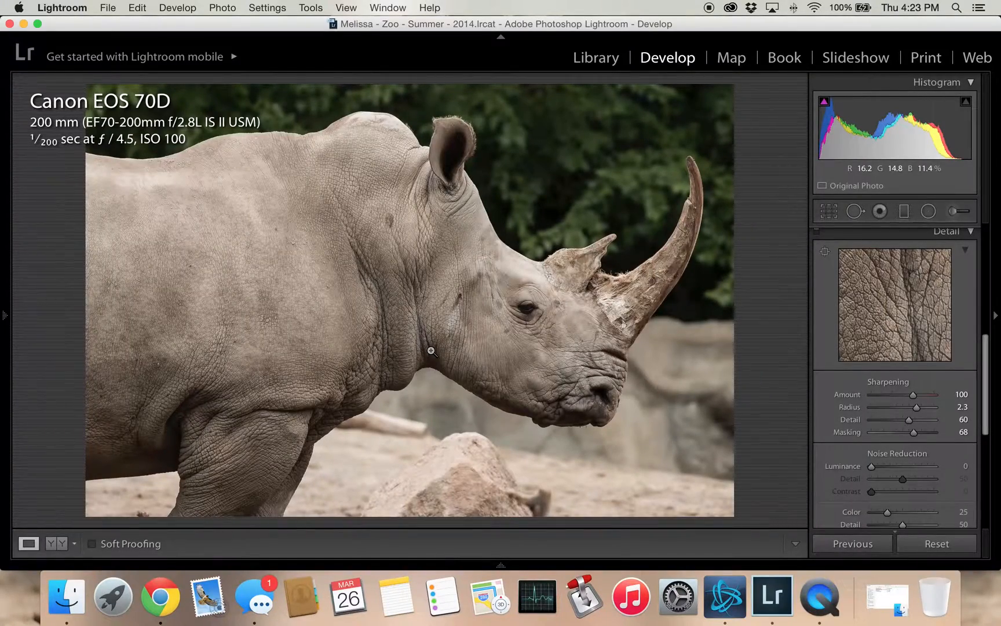